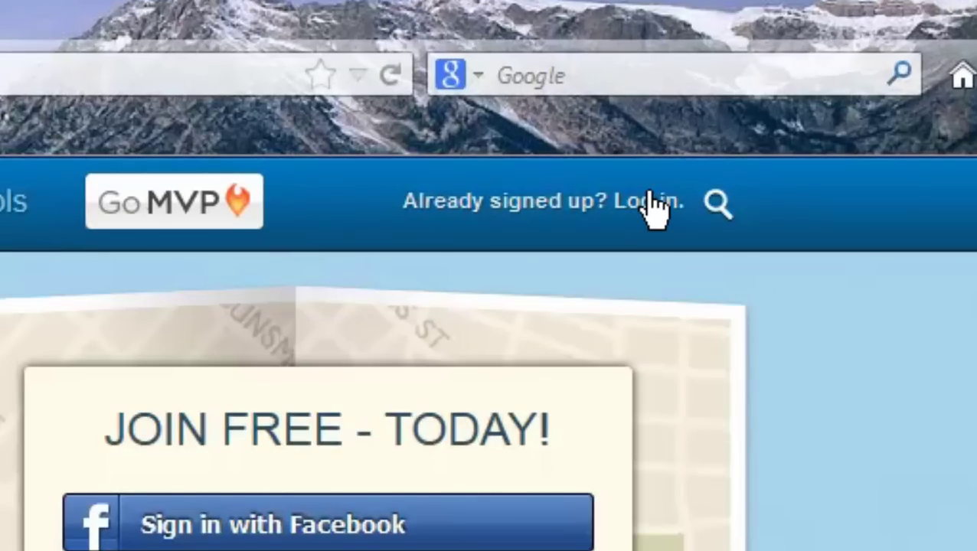
Log in with the account's e-mail and password to reach the Daily Workout Summary
click(649, 200)
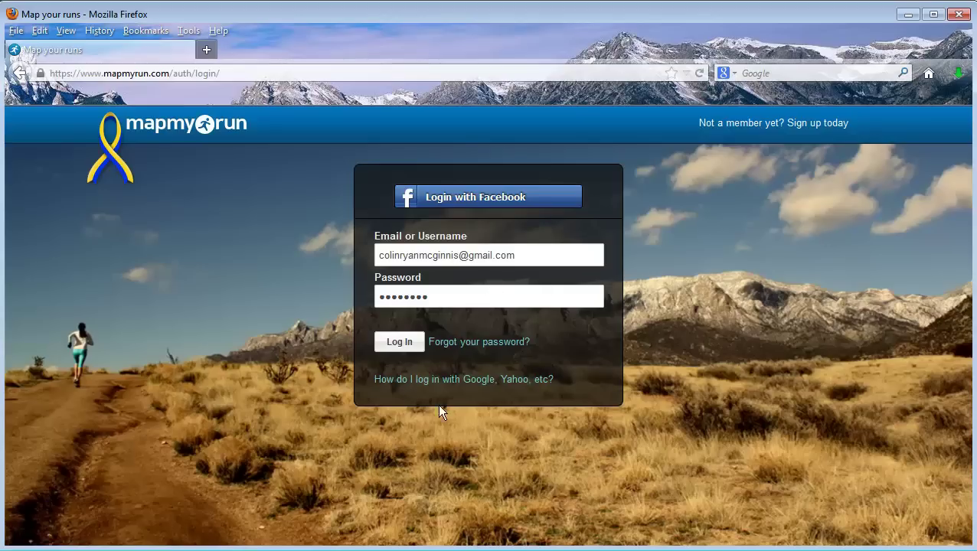
click(400, 342)
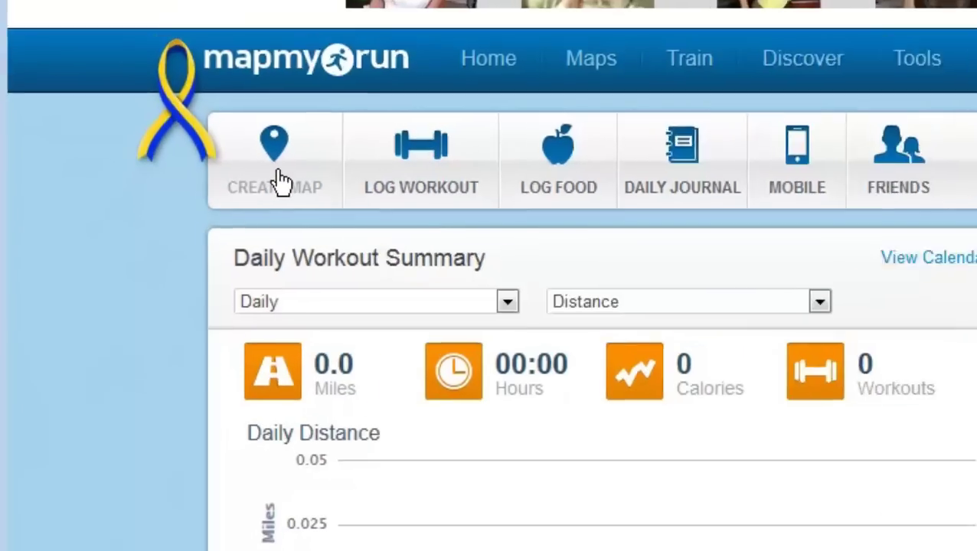
Start a new route map in the Mapping Editor and switch the browser to full screen
click(314, 152)
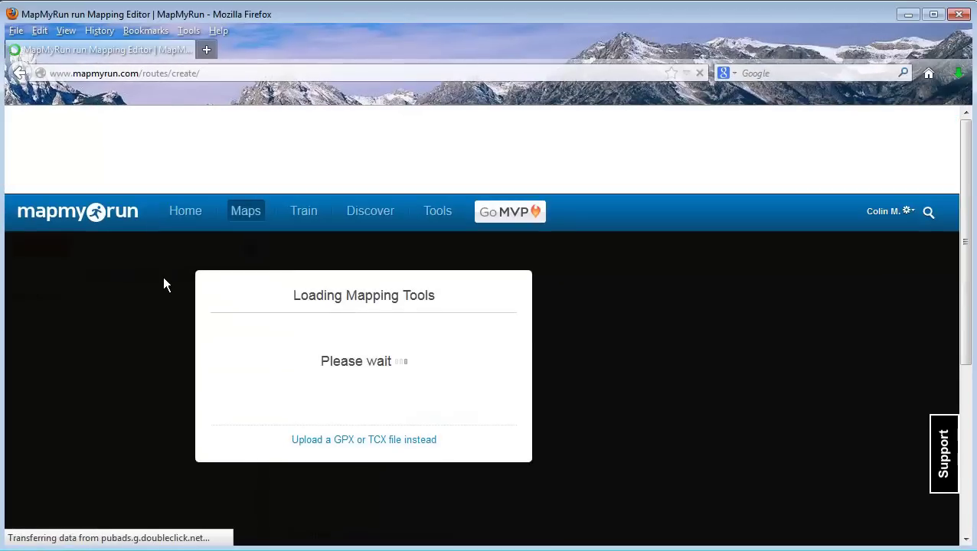
key(F11)
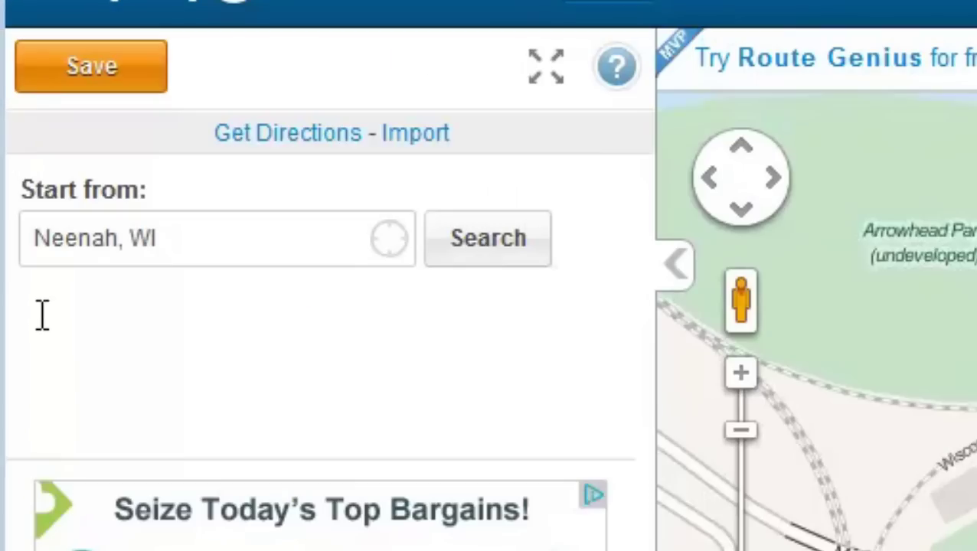
click(38, 239)
text(561)
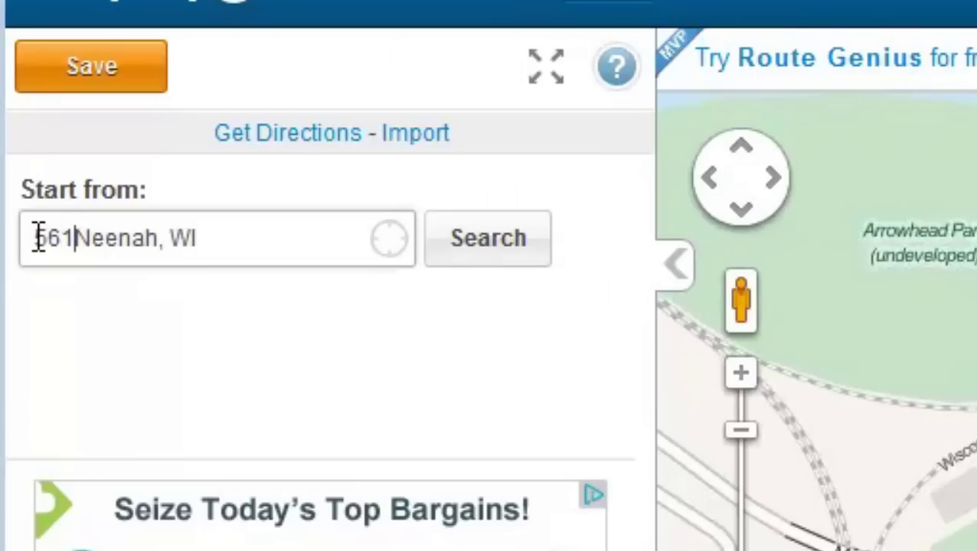
text( wiscon)
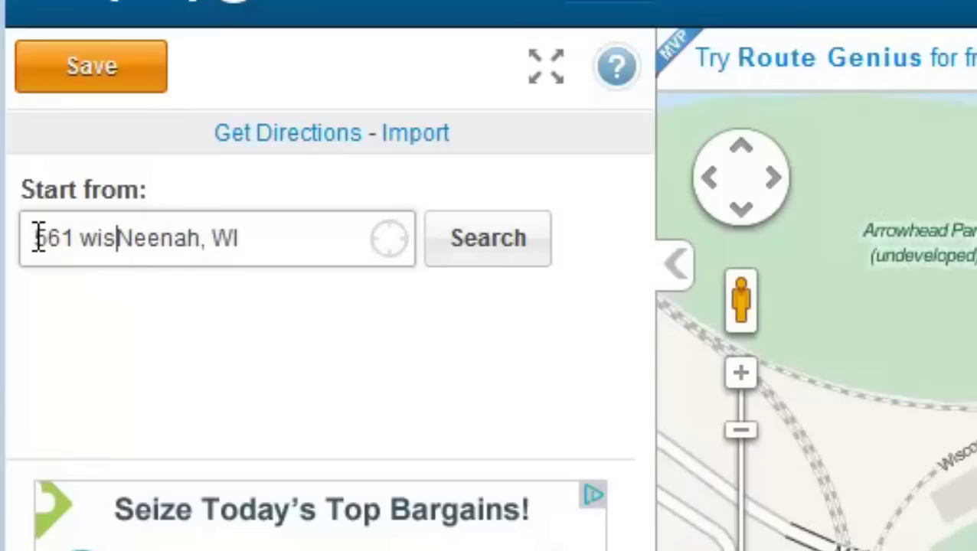
text(sin ave)
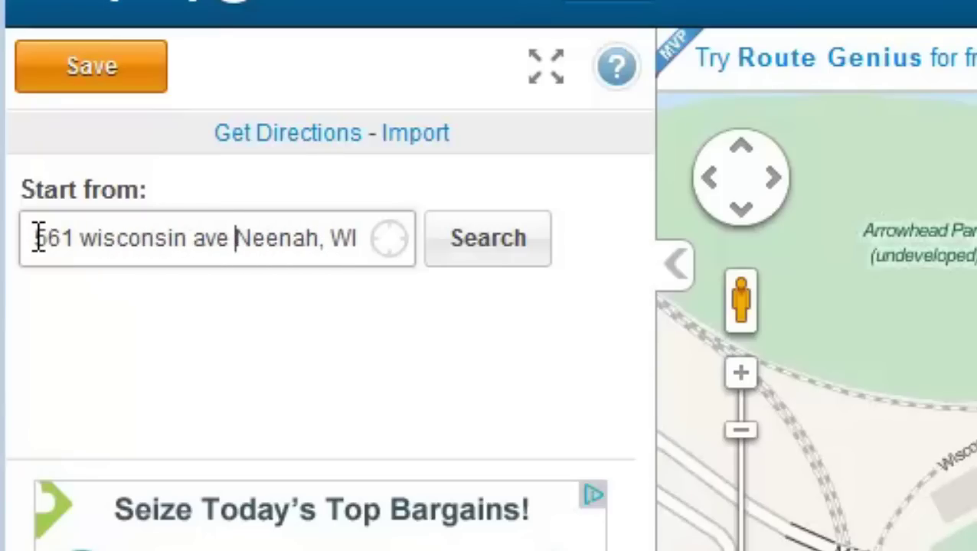
click(508, 240)
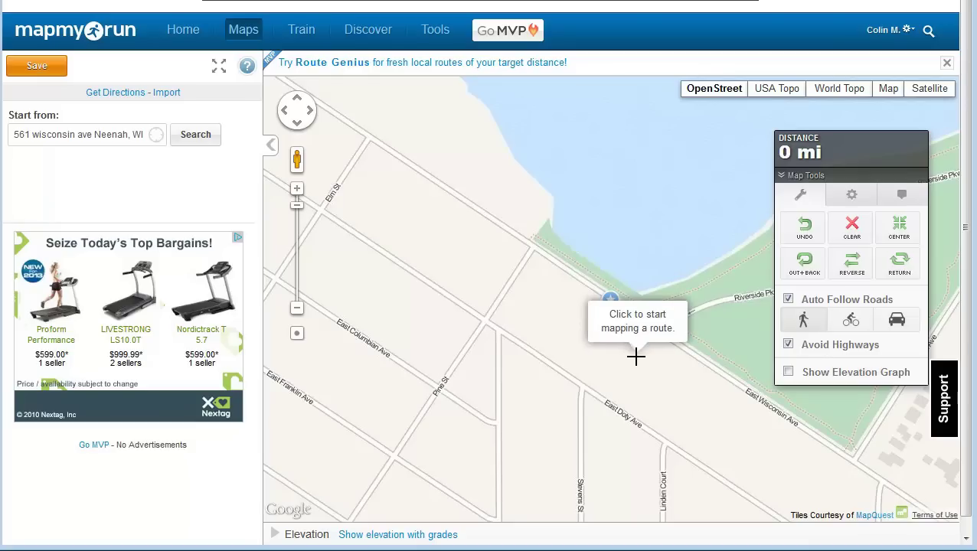
Inspect lakeside East Wisconsin Ave in Street View, then frame the Riverside Pkwy park and lake
click(576, 327)
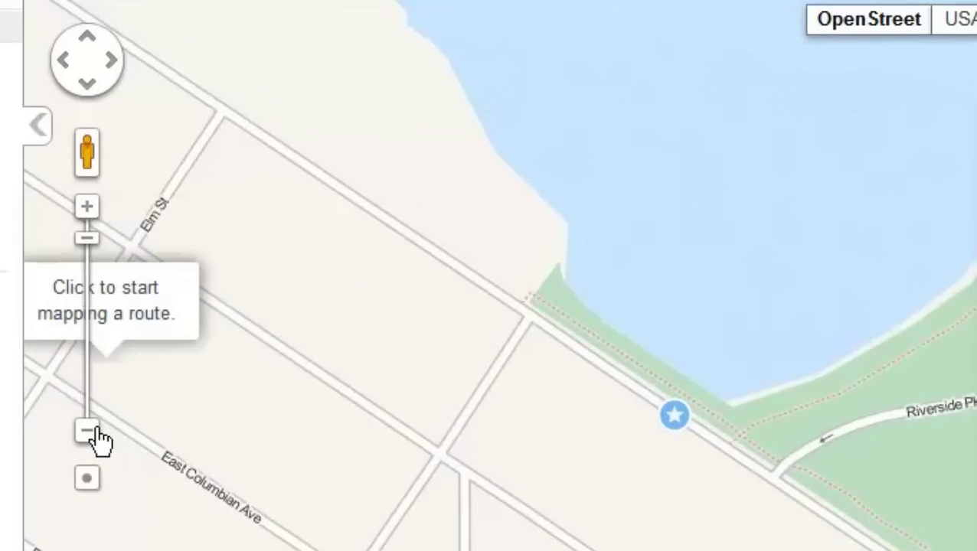
click(262, 328)
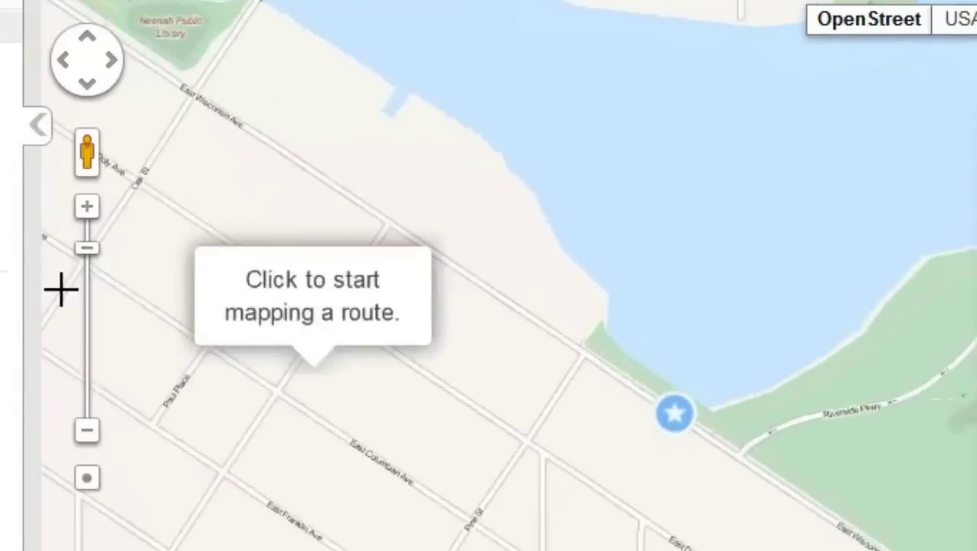
click(86, 212)
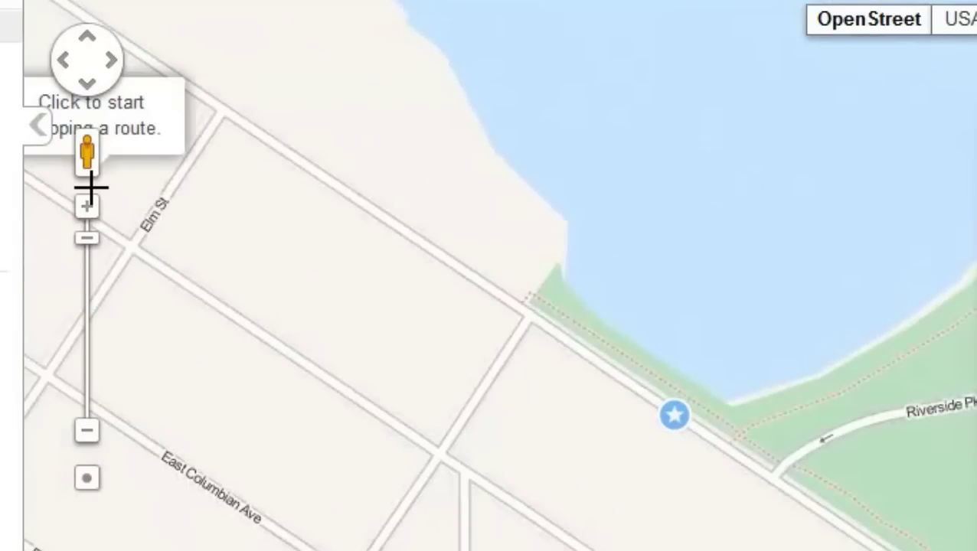
drag(595, 386, 667, 382)
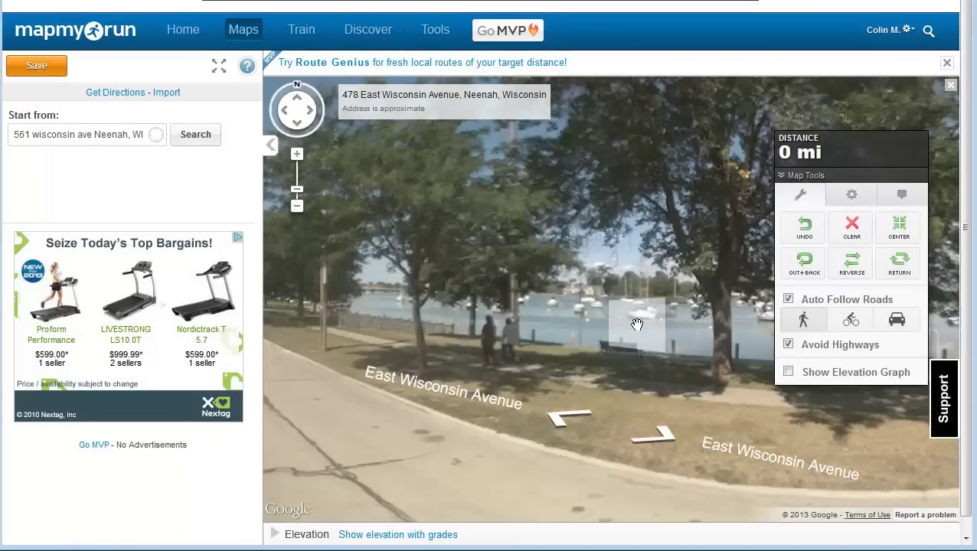
click(590, 317)
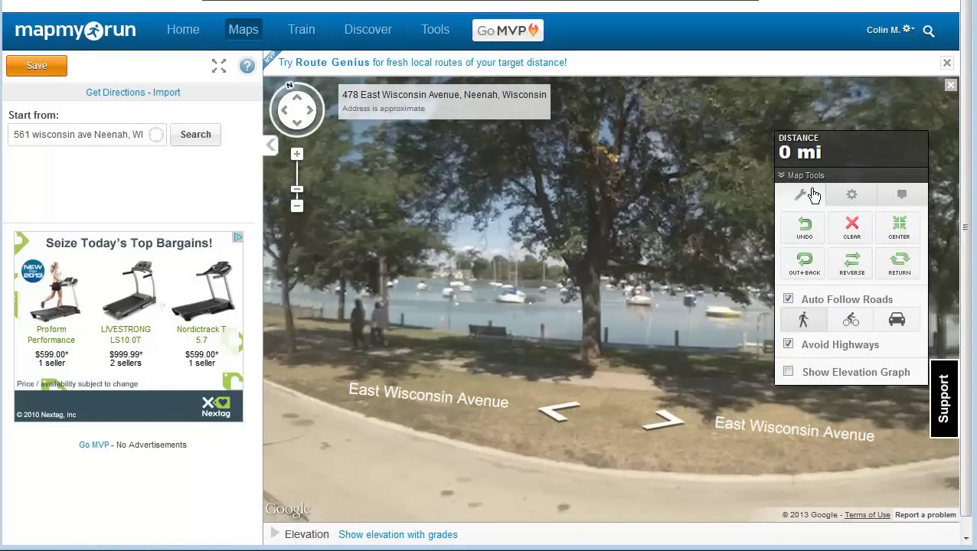
click(949, 85)
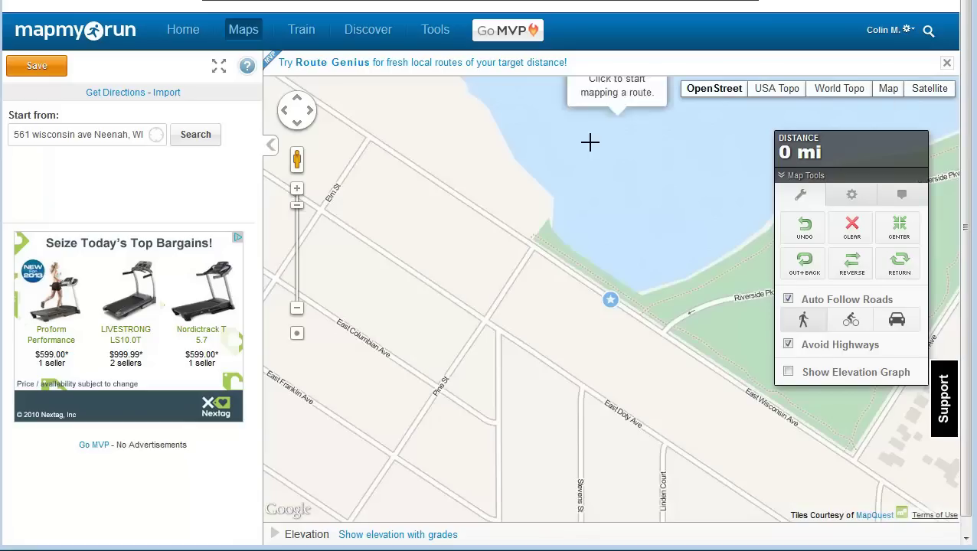
mouse_move(645, 258)
mouse_down()
mouse_move(551, 266)
mouse_move(456, 172)
mouse_move(358, 190)
mouse_move(379, 260)
mouse_move(525, 304)
mouse_move(604, 256)
mouse_move(552, 178)
mouse_move(517, 201)
mouse_move(501, 277)
mouse_up()
click(300, 309)
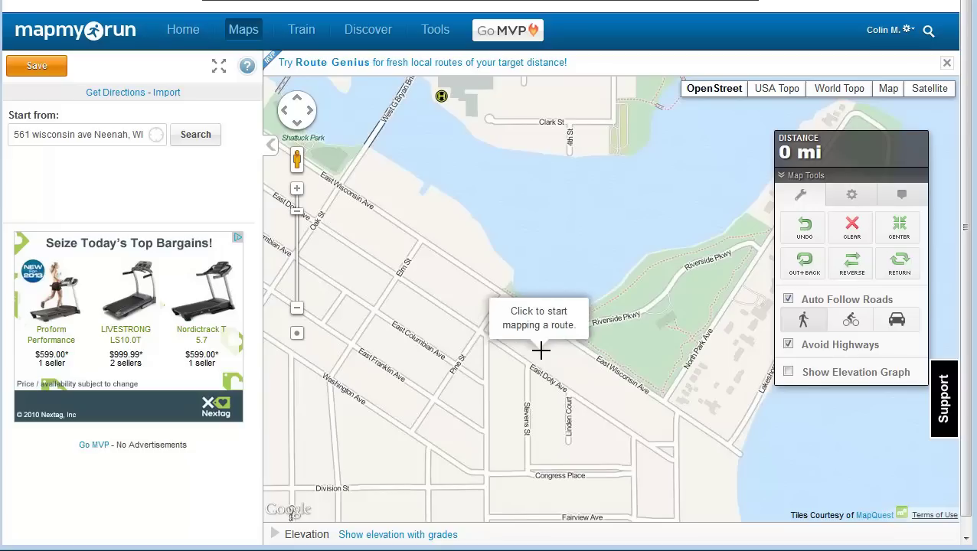
Place the green start marker on East Wisconsin Ave beside the Riverside Pkwy park
click(543, 322)
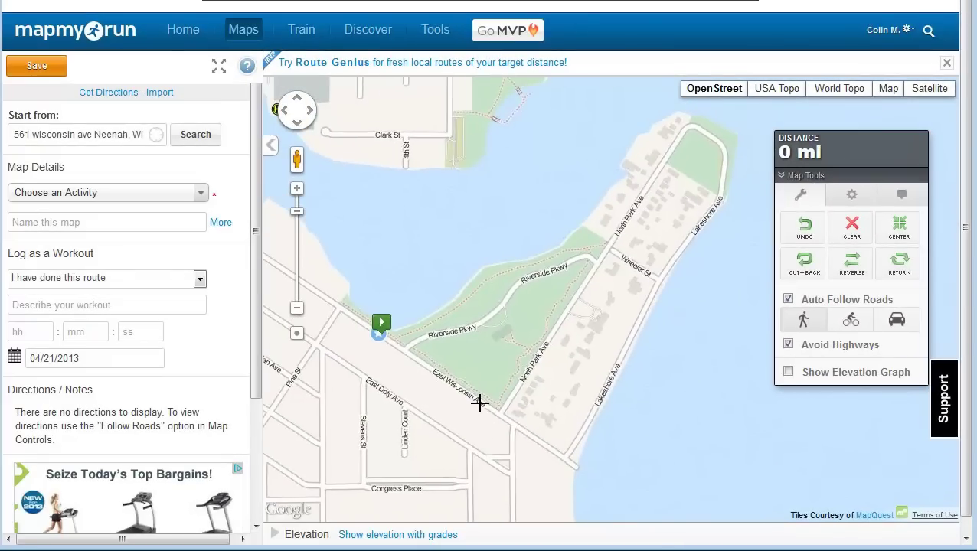
Trace the route along East Wisconsin, Lakeshore and North Park Ave, ending at the corner (1.15 mi)
click(480, 403)
click(540, 440)
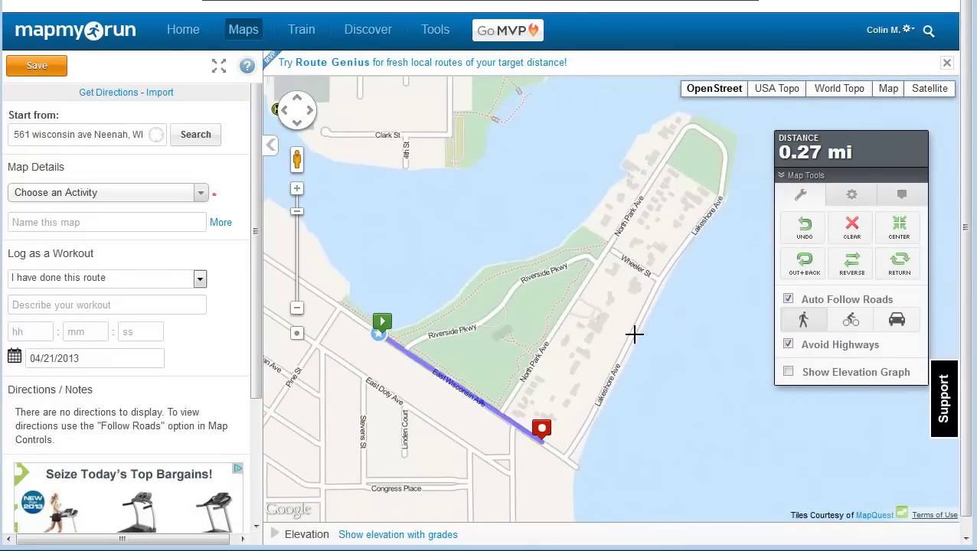
click(637, 321)
click(719, 197)
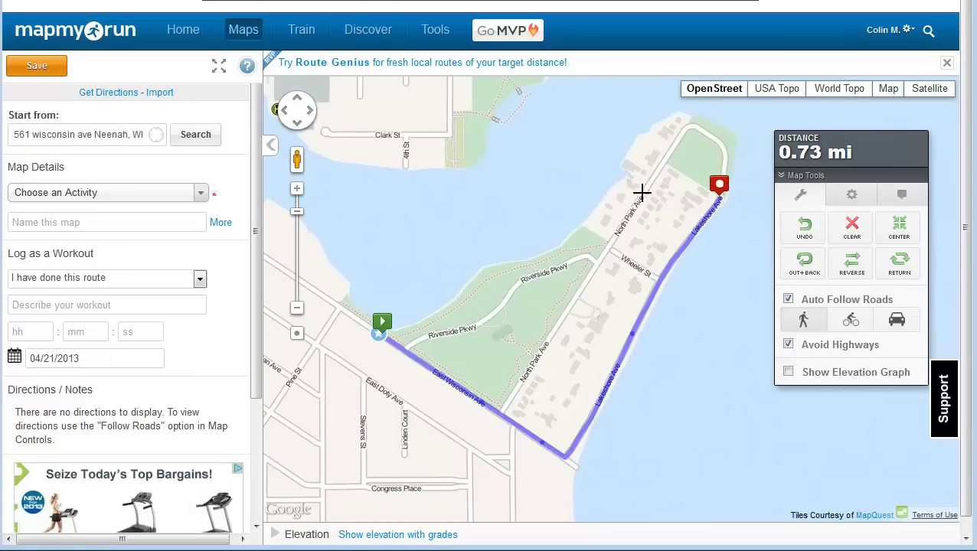
click(635, 200)
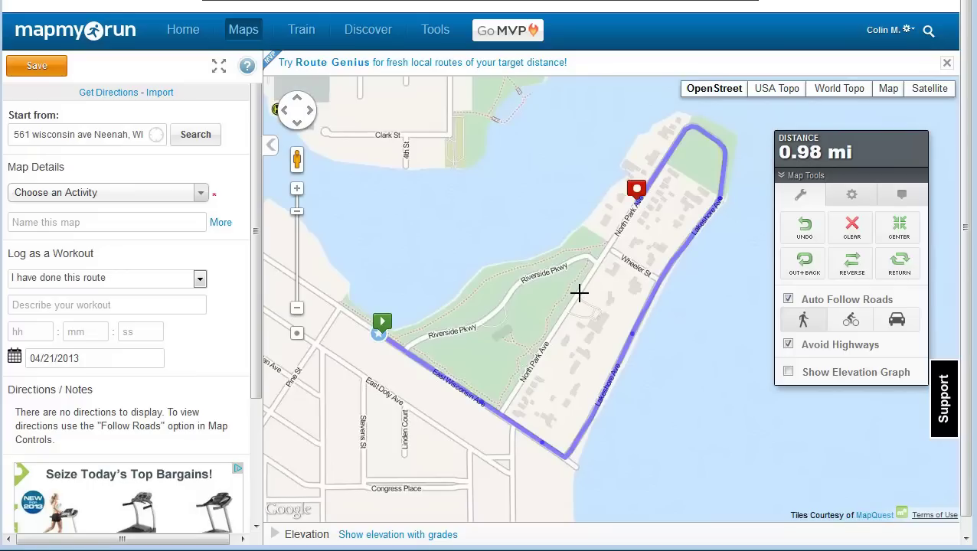
click(580, 293)
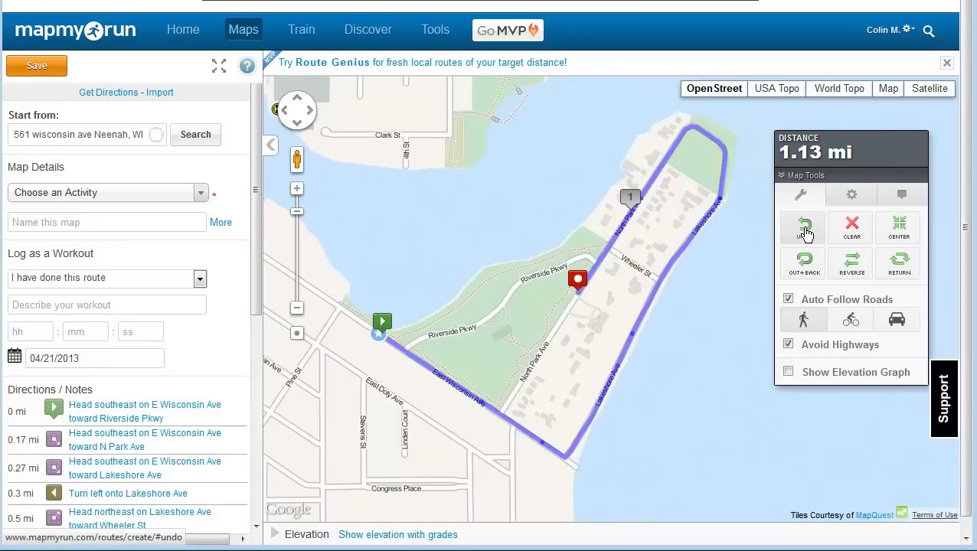
click(804, 230)
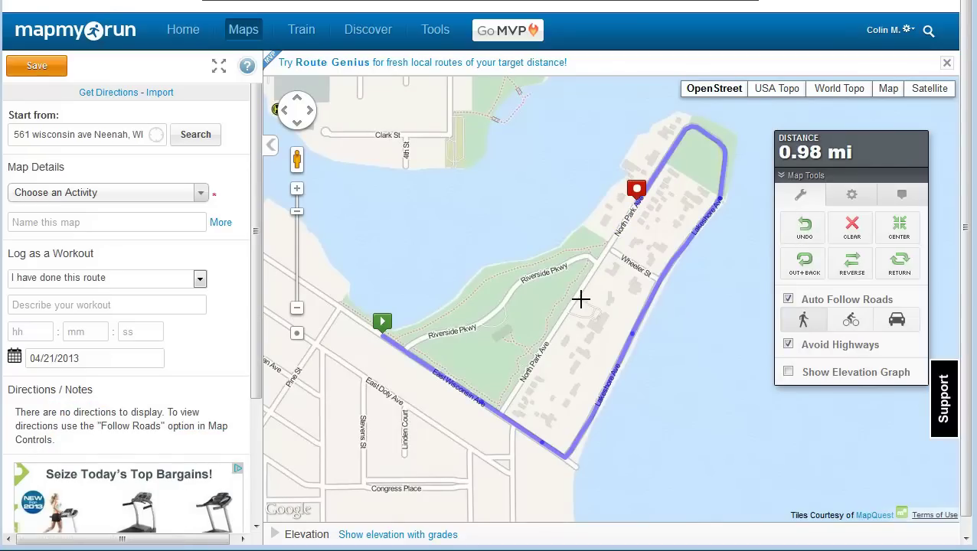
click(574, 300)
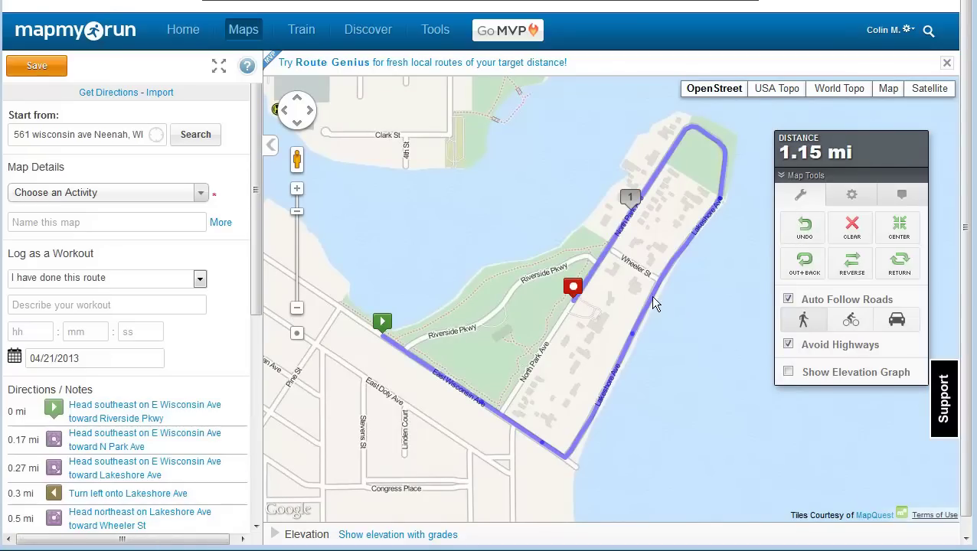
With Auto Follow Roads off, add three straight points across the park lawn, then re-enable it
click(788, 300)
click(505, 284)
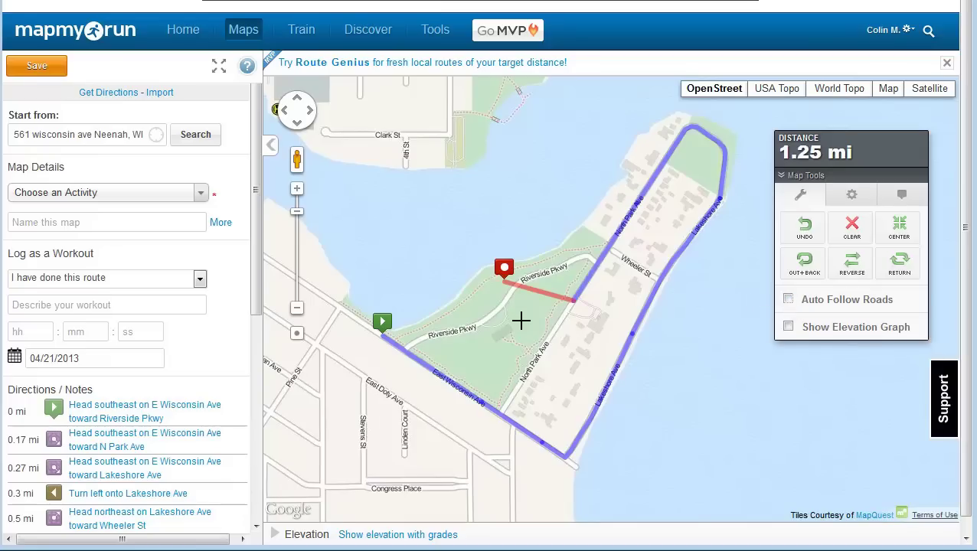
click(522, 320)
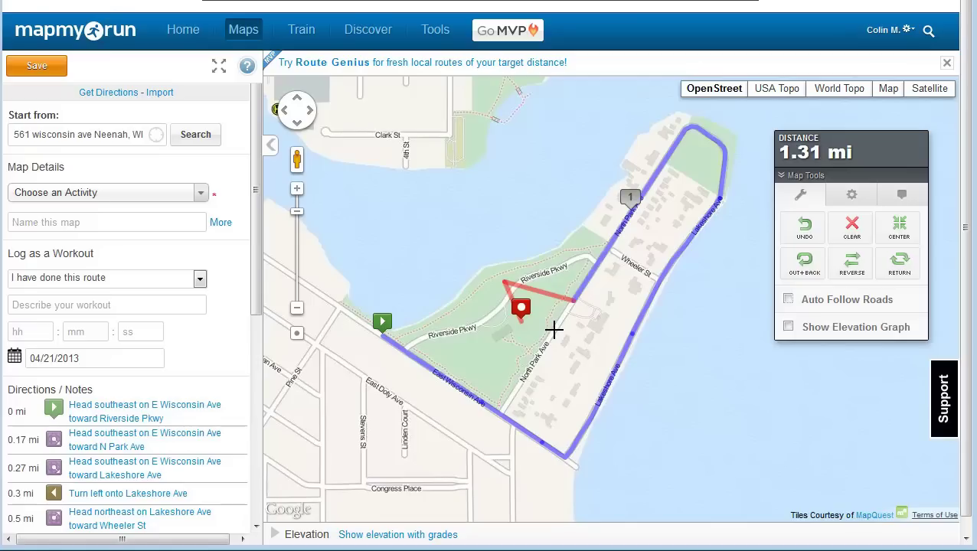
click(555, 329)
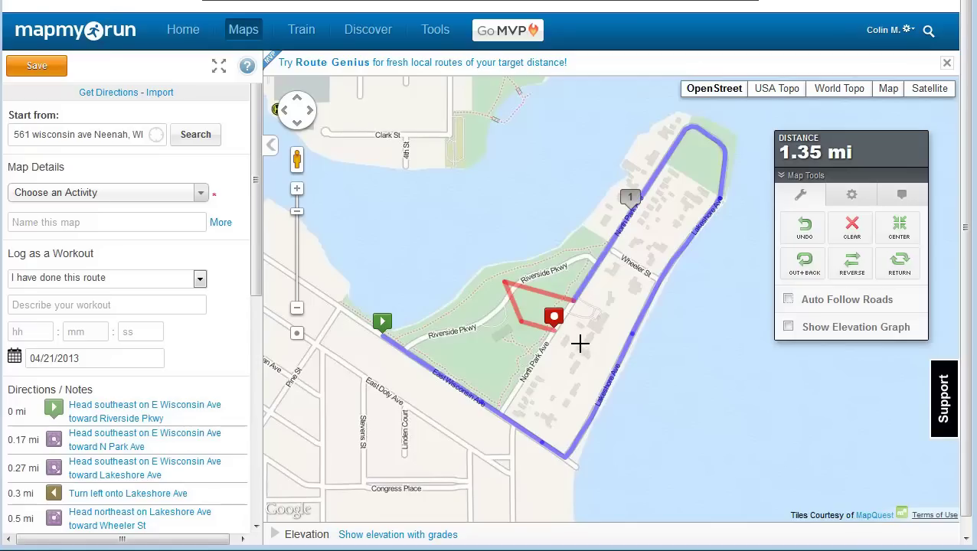
click(788, 300)
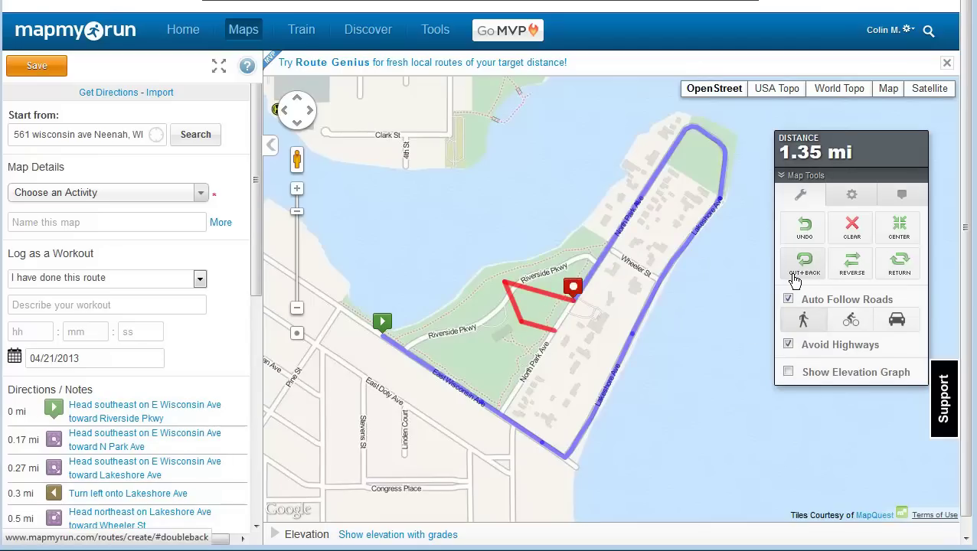
Try Out+Back (2.71 mi), undo it, then use Return to route back to the start
click(794, 280)
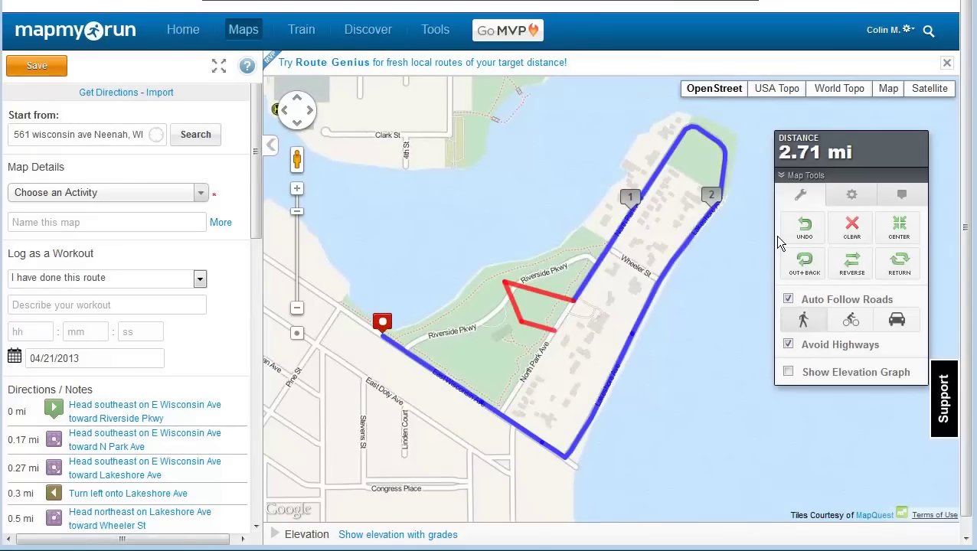
click(784, 233)
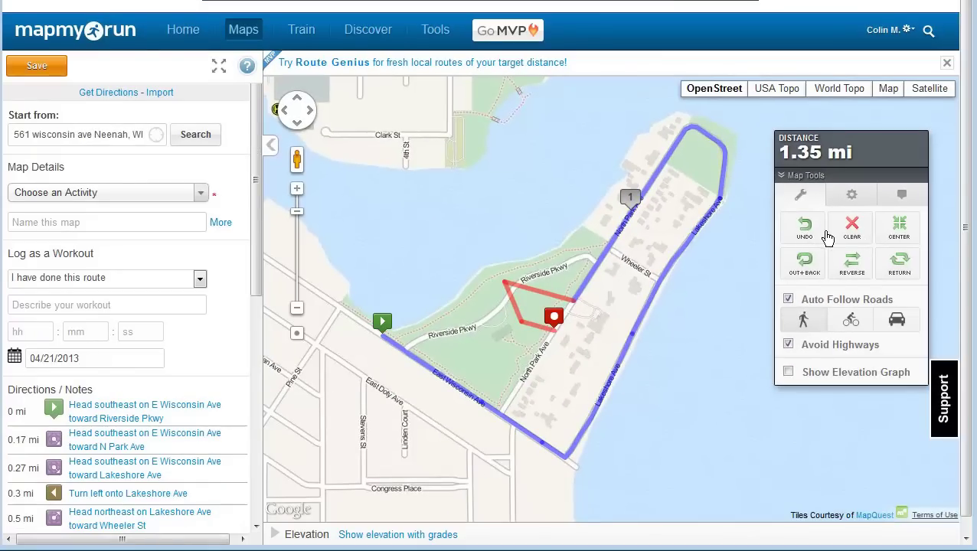
click(898, 264)
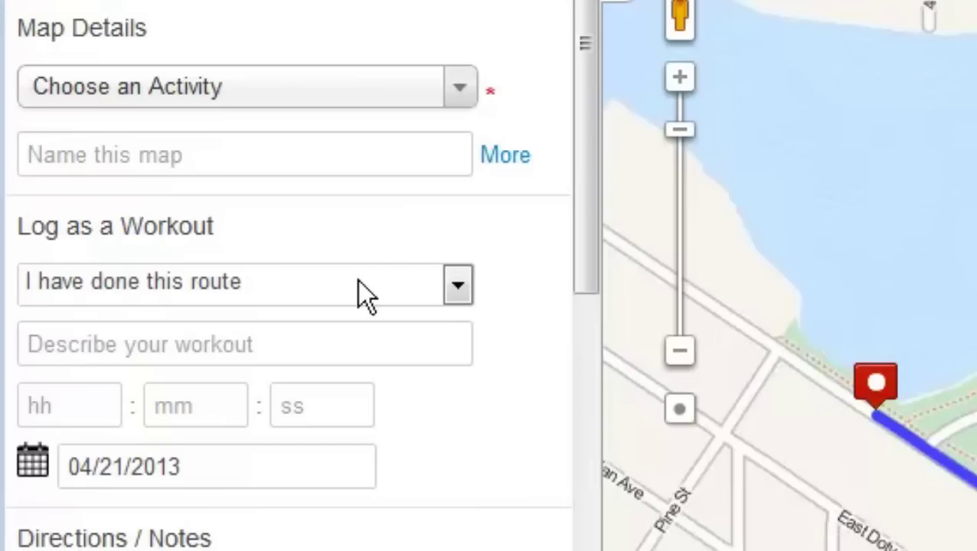
Set the activity to Run / Jog and name the map 'Phantasmagoric run'
click(462, 88)
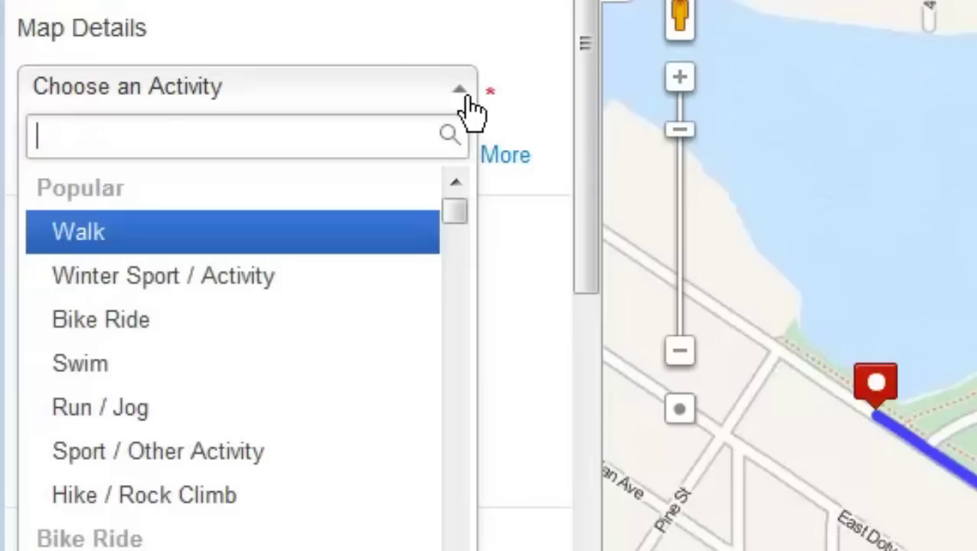
click(170, 408)
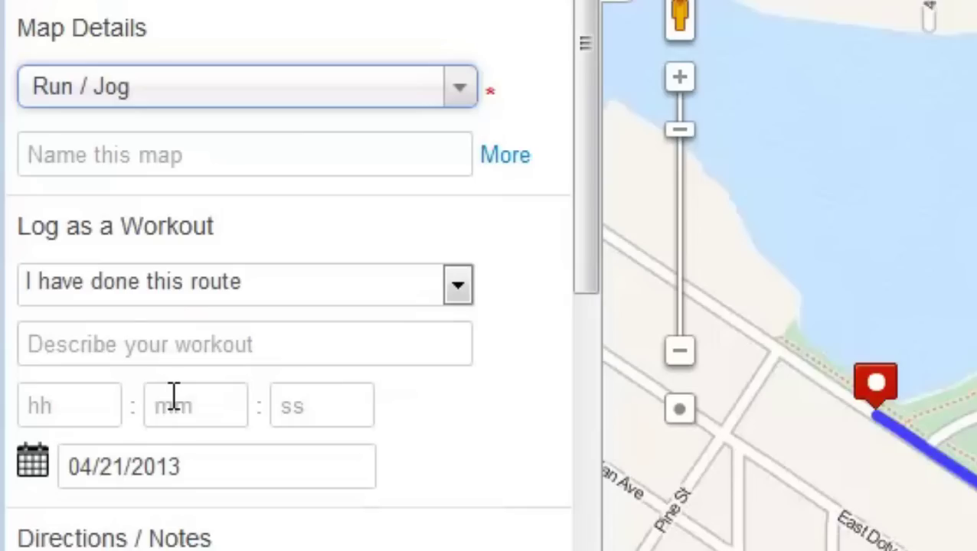
click(138, 173)
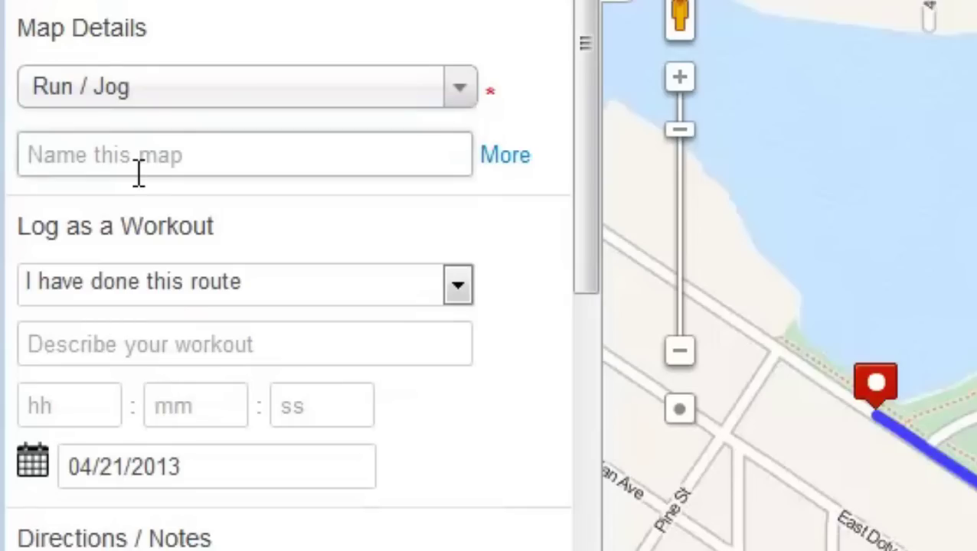
text(Phantasma)
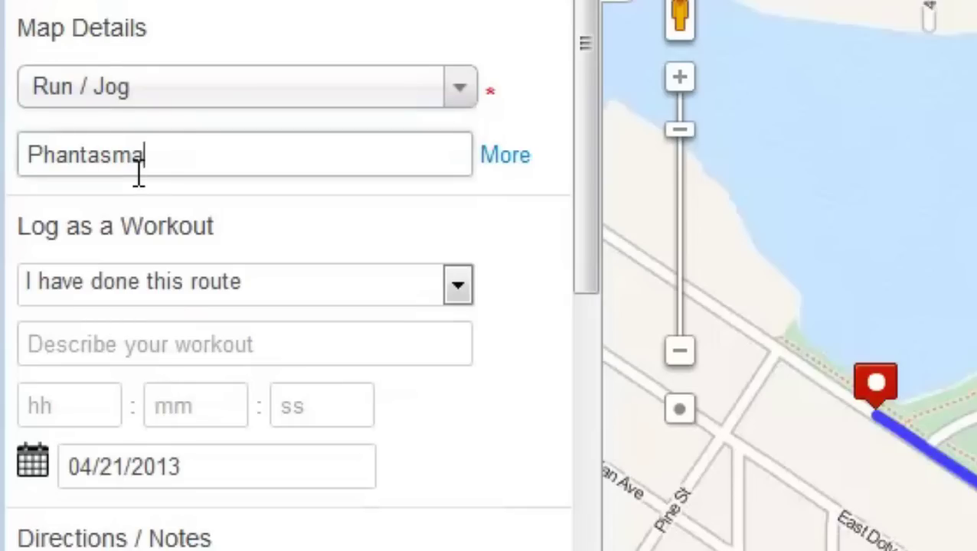
text(goric run)
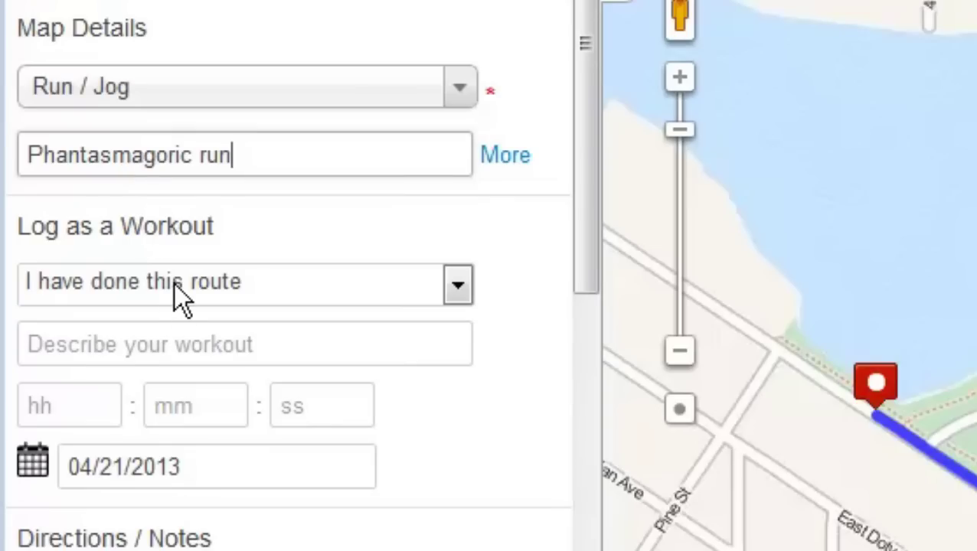
Choose 'I am going to do this route' as the workout logging option
click(335, 296)
click(222, 348)
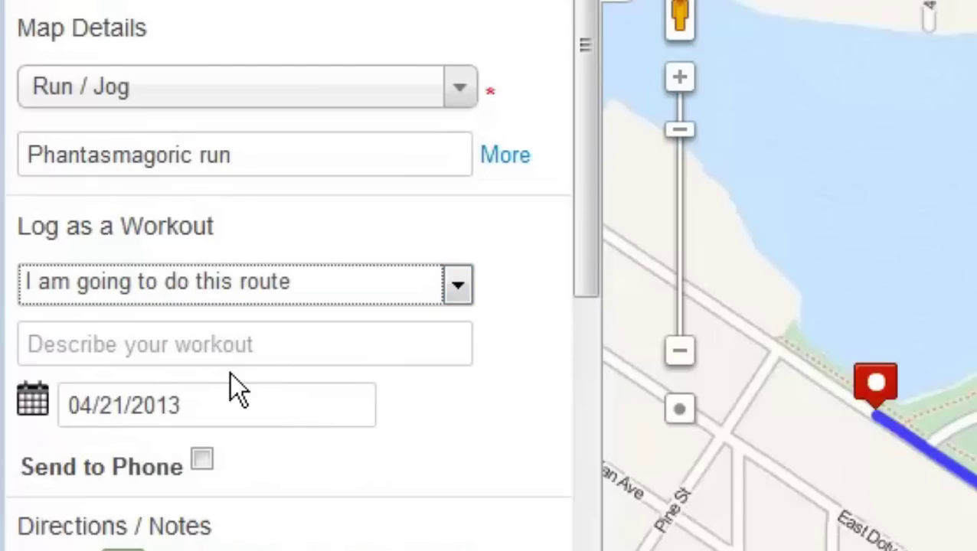
scroll(230, 373, down, 1)
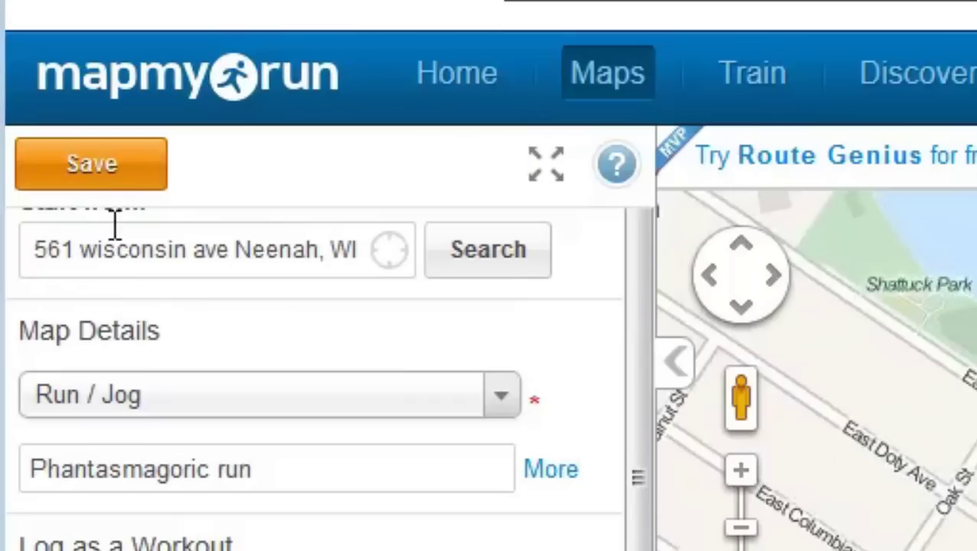
Save the 'Phantasmagoric run' route and bring up its 3D flyover video
click(104, 173)
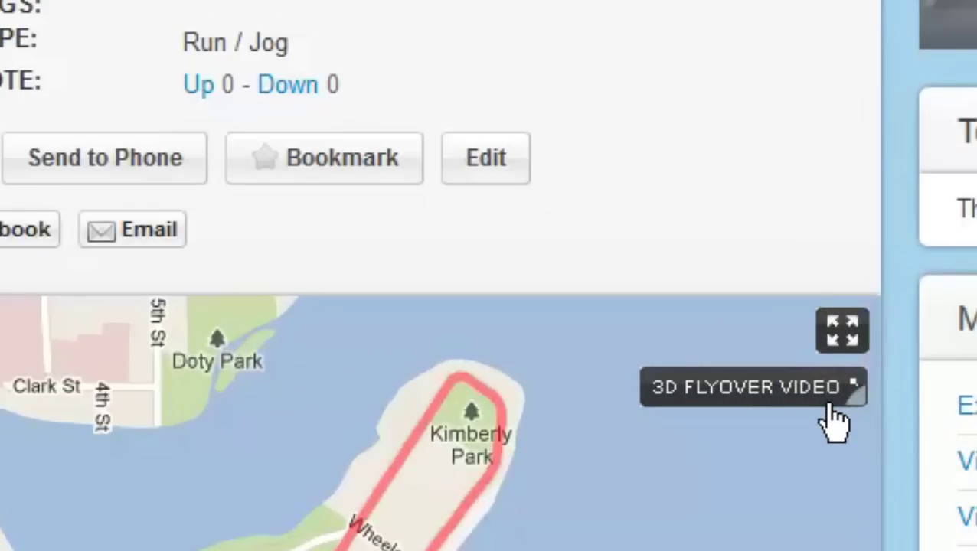
click(831, 411)
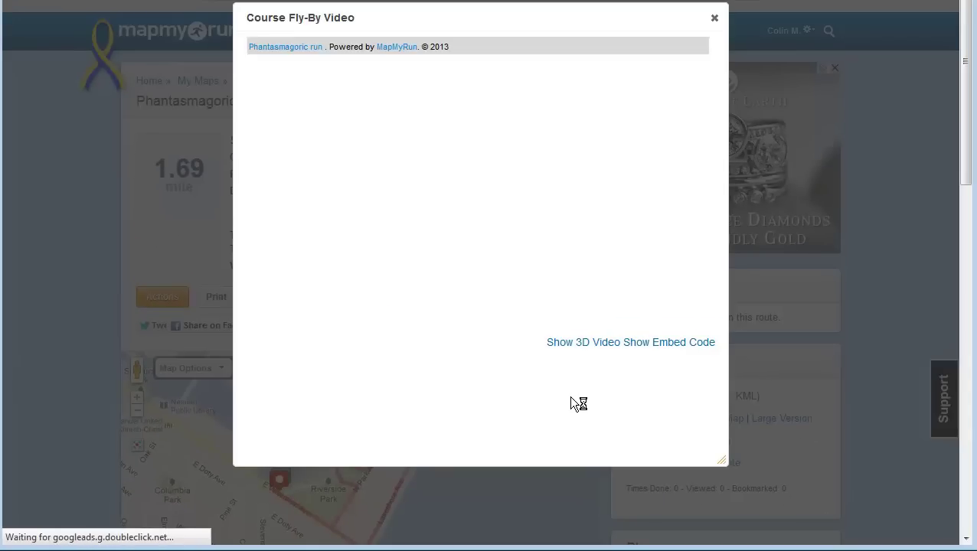